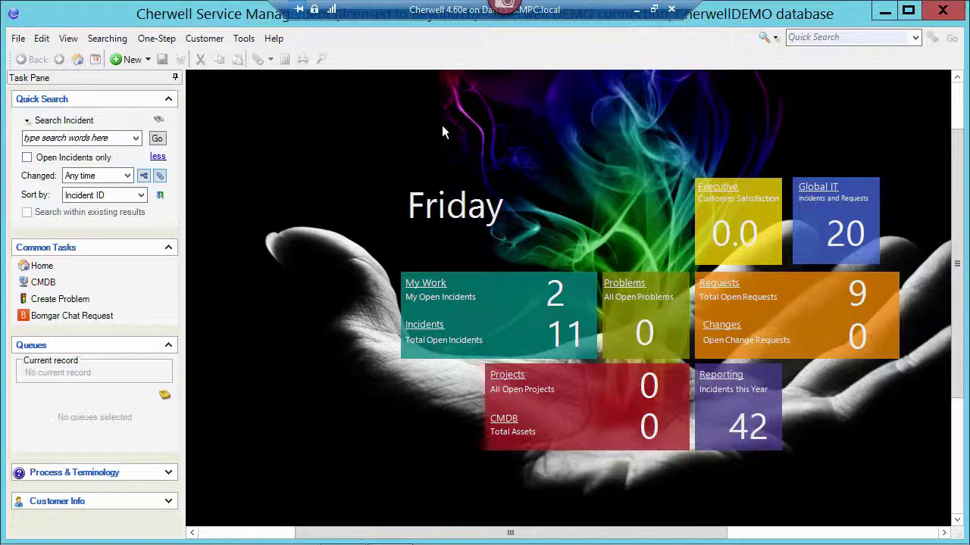
In the One-Step Manager, select Scheduled Report, leave its association at (None), and close
{"action": "left_click", "coordinate": [160, 41]}
{"action": "left_click", "coordinate": [164, 59]}
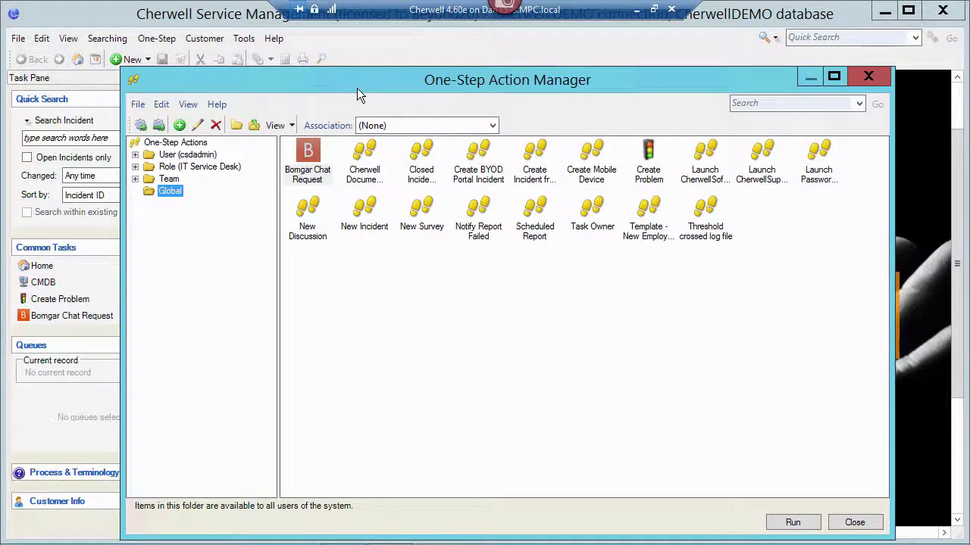
{"action": "left_click_drag", "start_coordinate": [357, 88], "coordinate": [351, 78]}
{"action": "left_click", "coordinate": [528, 195]}
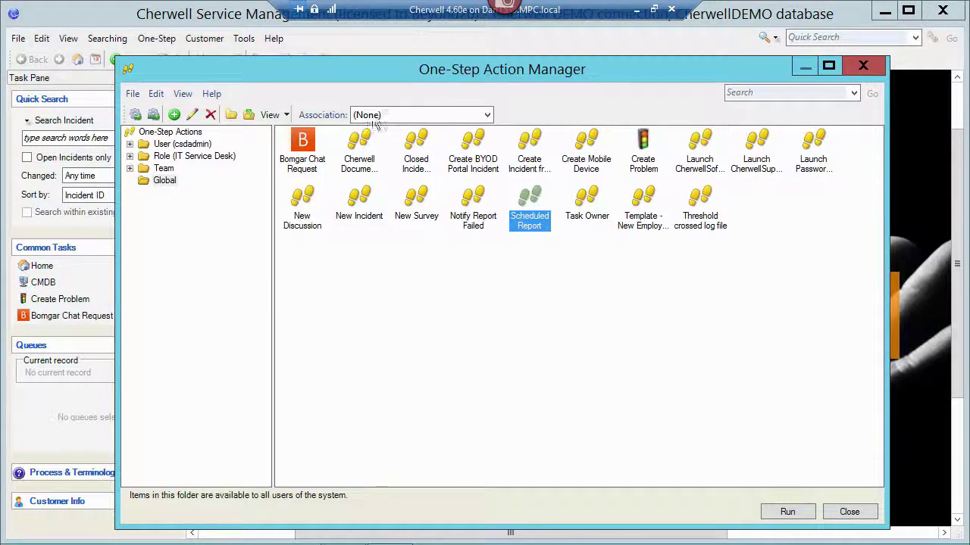
{"action": "left_click", "coordinate": [487, 114]}
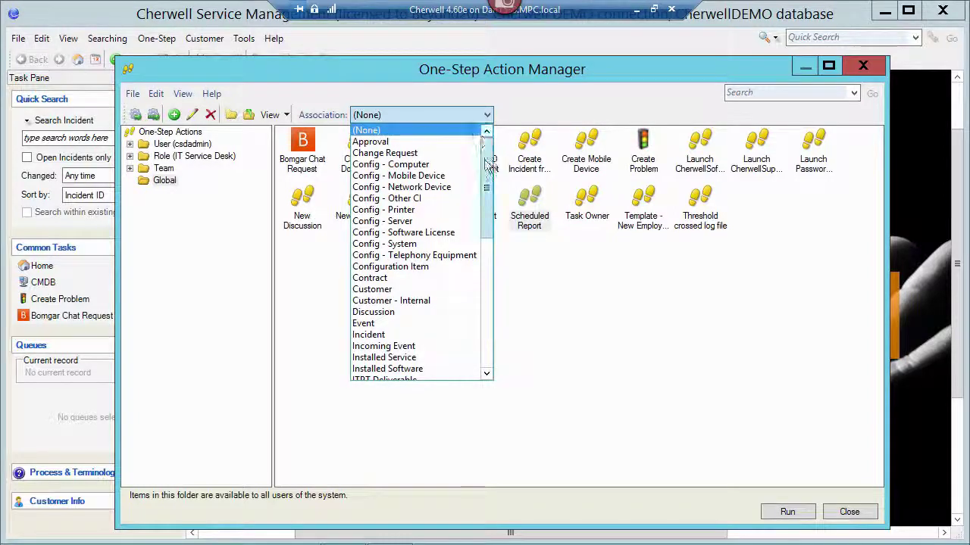
{"action": "left_click_drag", "start_coordinate": [488, 167], "coordinate": [487, 217]}
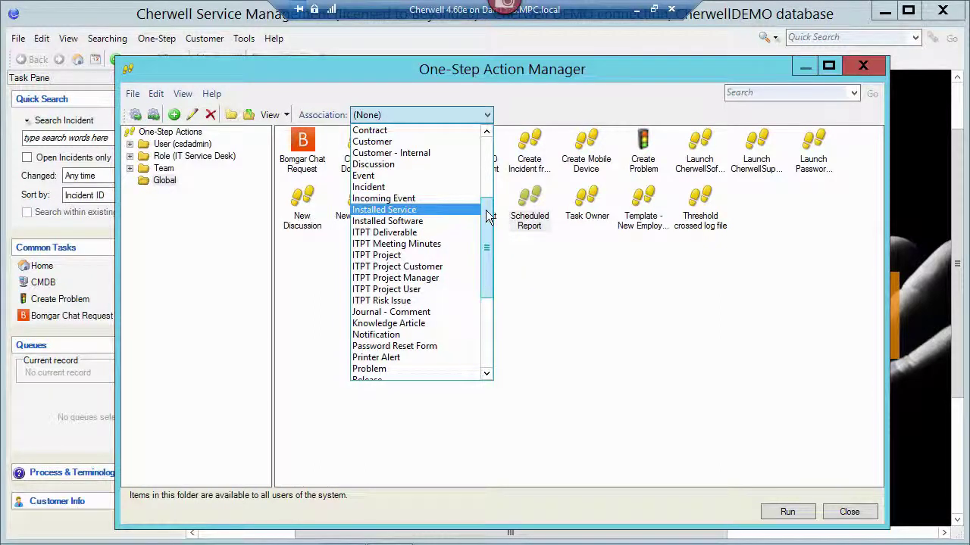
{"action": "left_click", "coordinate": [522, 95]}
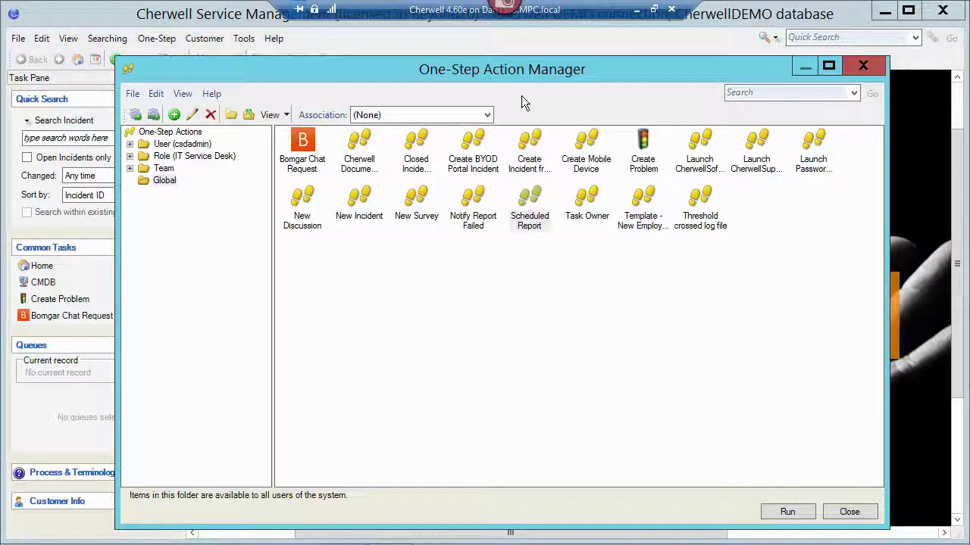
{"action": "left_click", "coordinate": [847, 512]}
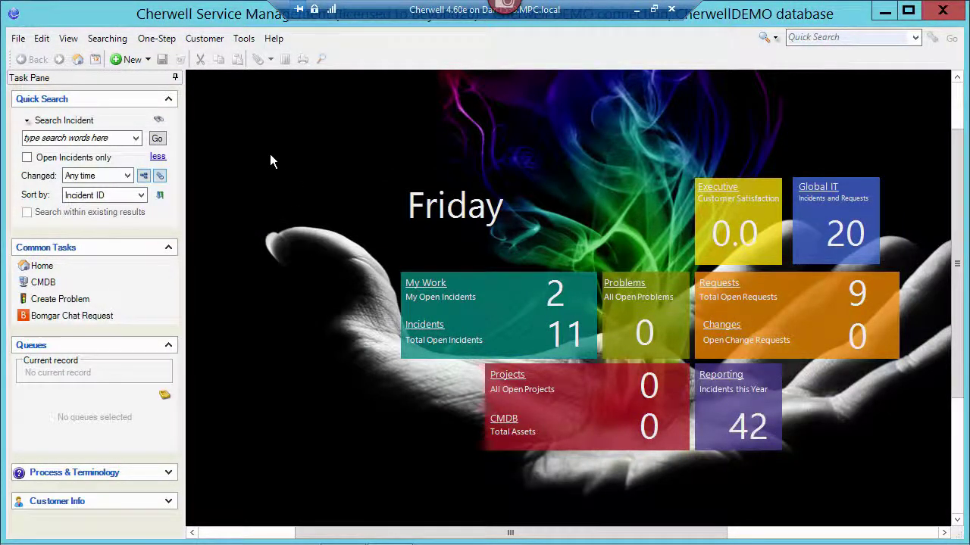
From Report Manager, open Closed Incidents report properties and browse its Search Group
{"action": "left_click", "coordinate": [243, 39]}
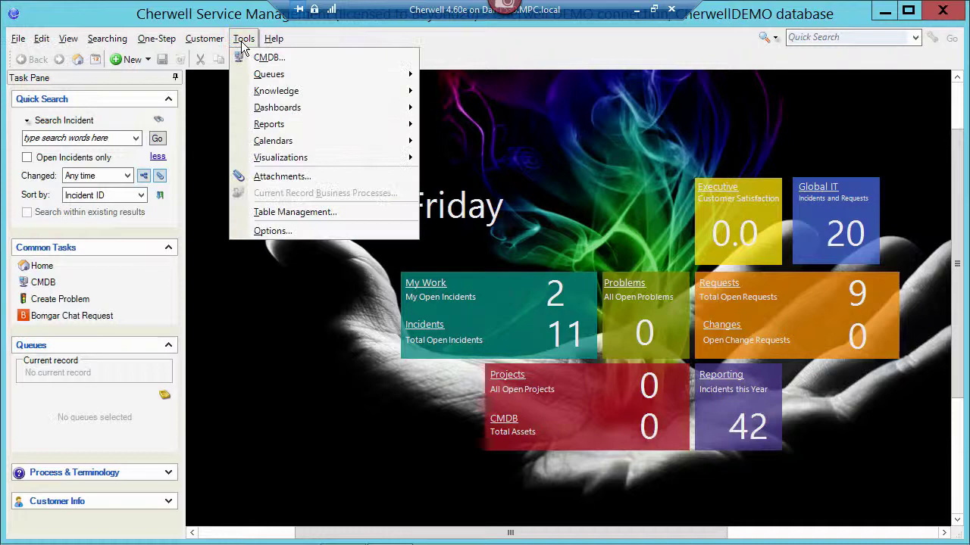
{"action": "mouse_move", "coordinate": [294, 132]}
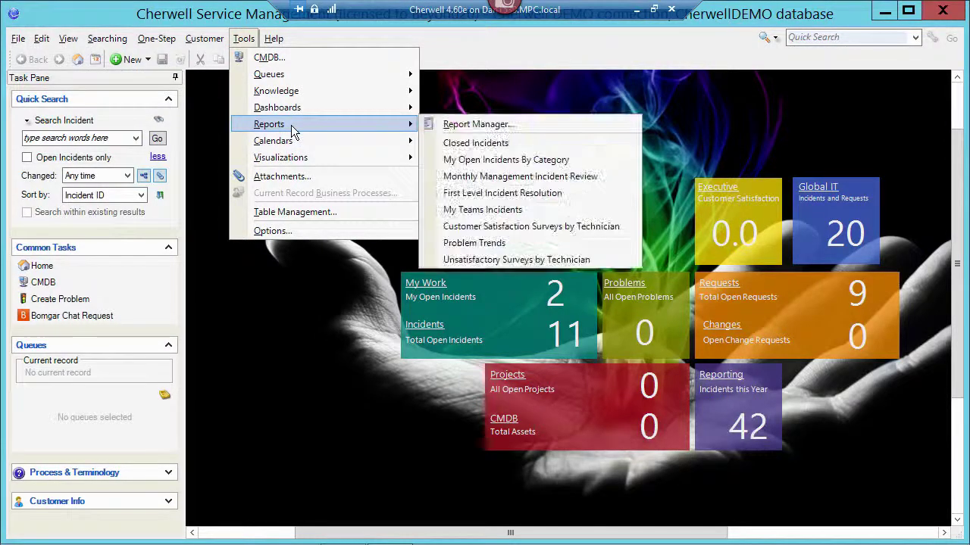
{"action": "left_click", "coordinate": [456, 124]}
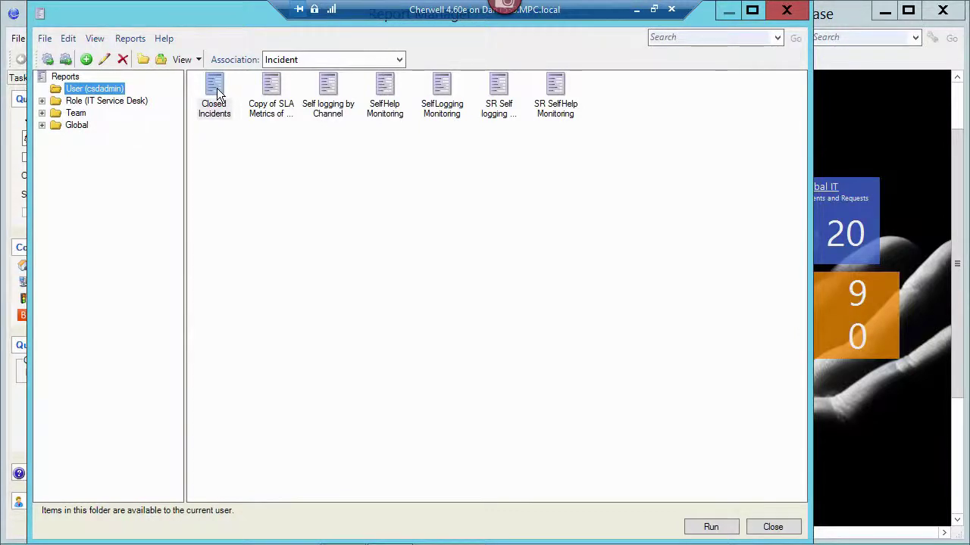
{"action": "right_click", "coordinate": [217, 92]}
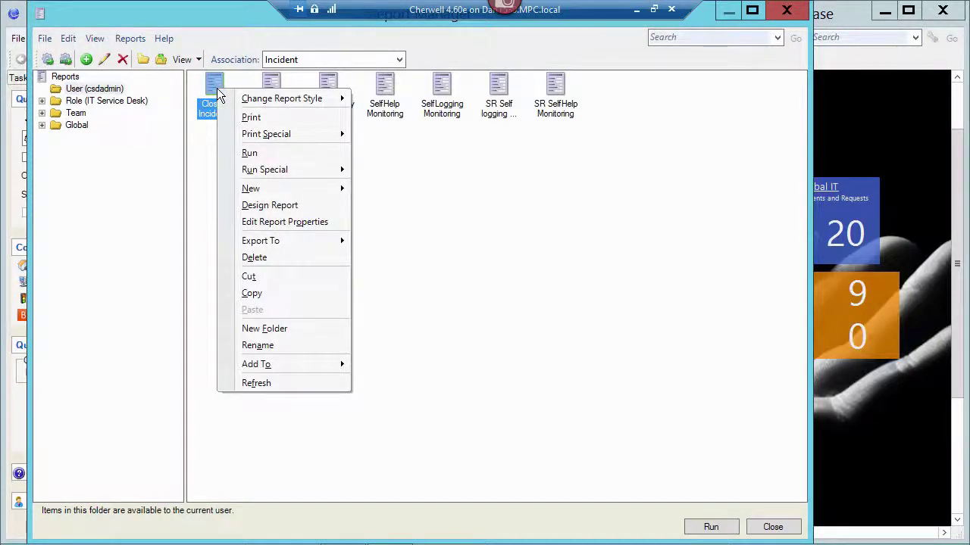
{"action": "left_click", "coordinate": [318, 222]}
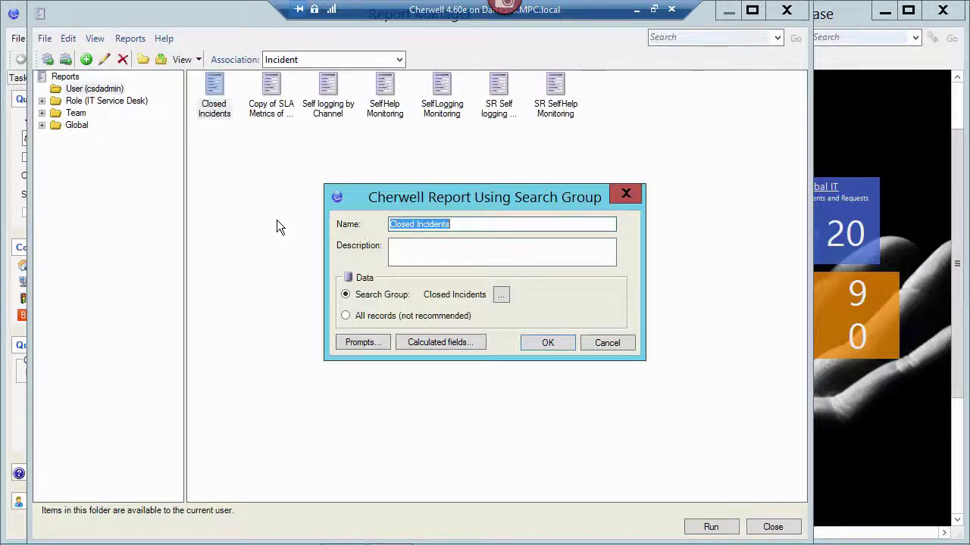
{"action": "left_click", "coordinate": [502, 296]}
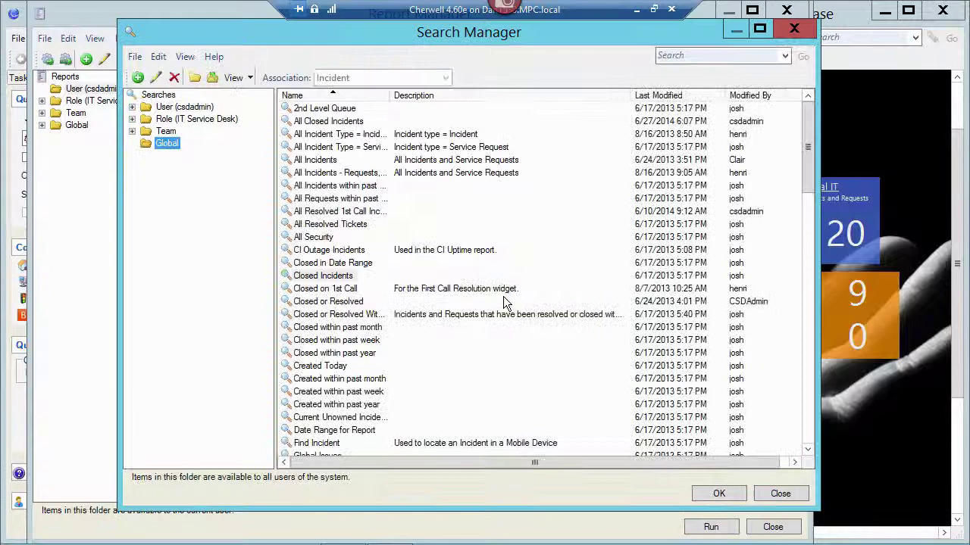
Inspect the Closed Incidents stored query without saving, then close the Search Manager
{"action": "left_click", "coordinate": [155, 79]}
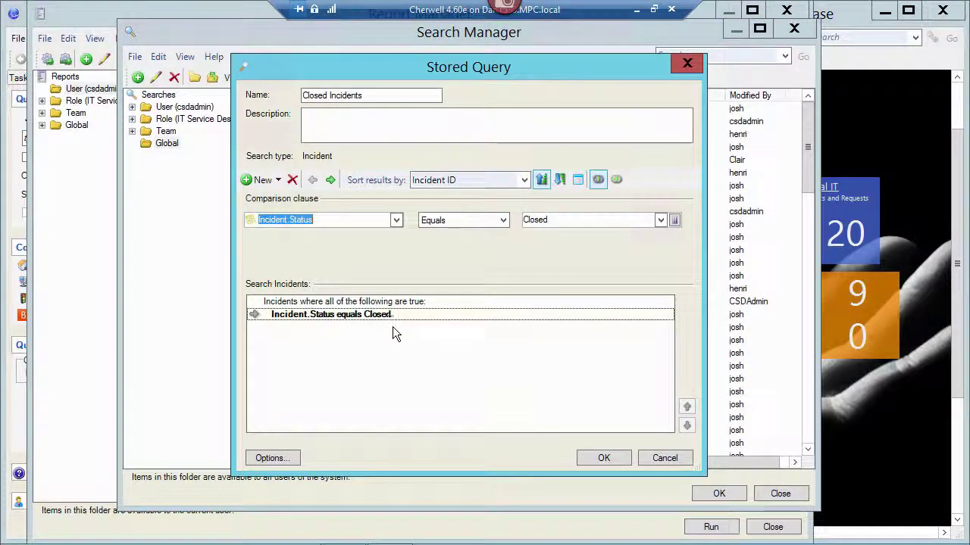
{"action": "left_click", "coordinate": [674, 458]}
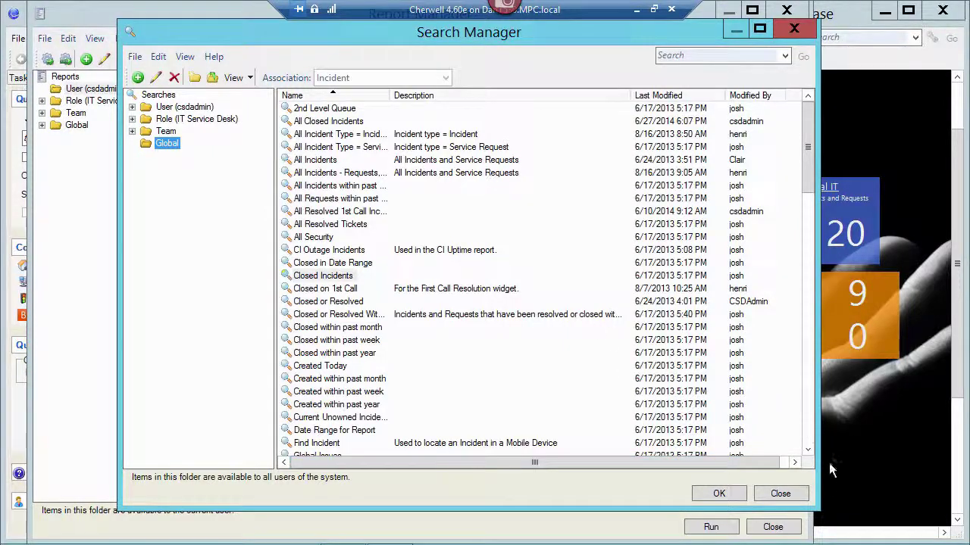
{"action": "left_click", "coordinate": [784, 493]}
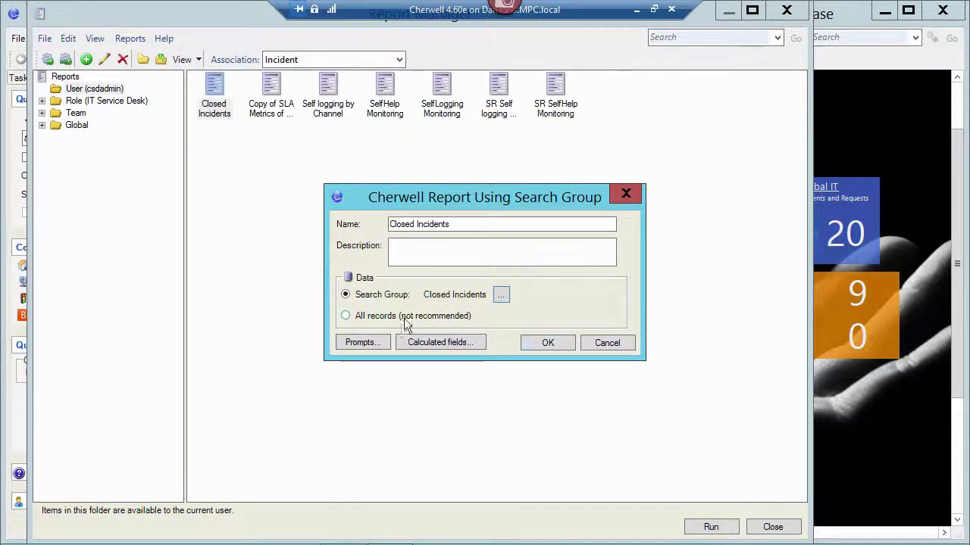
Close the report properties and Report Manager, then edit the Scheduled Report One-Step
{"action": "left_click", "coordinate": [599, 344]}
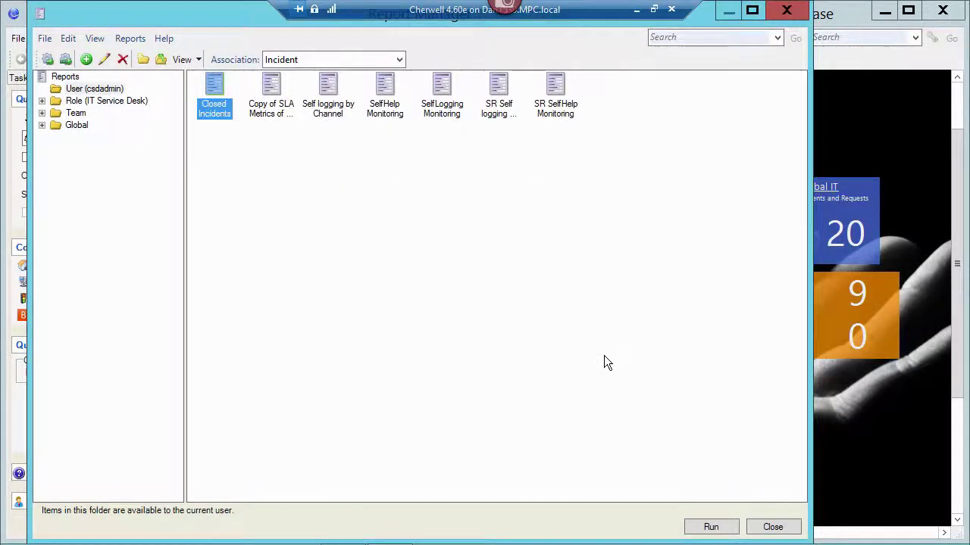
{"action": "left_click", "coordinate": [777, 528]}
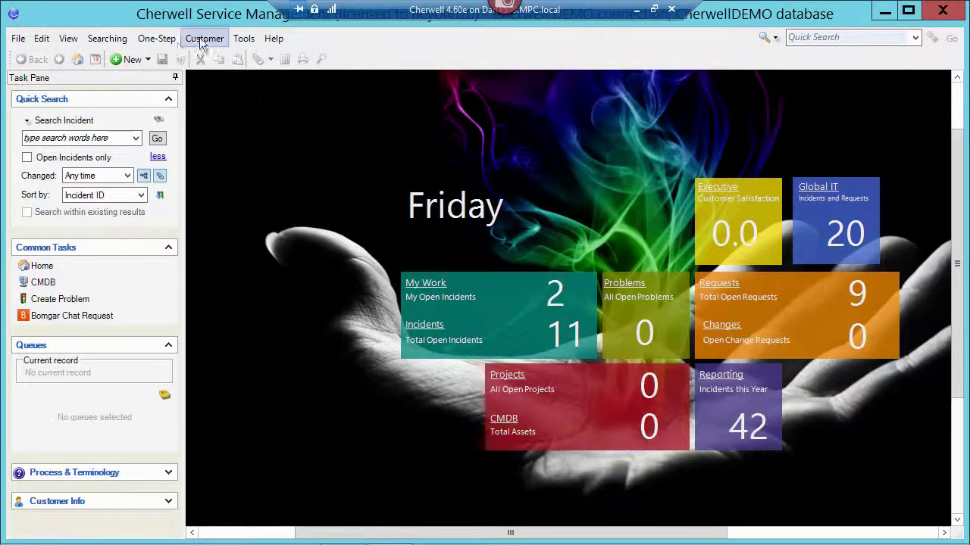
{"action": "left_click", "coordinate": [162, 41]}
{"action": "left_click", "coordinate": [168, 58]}
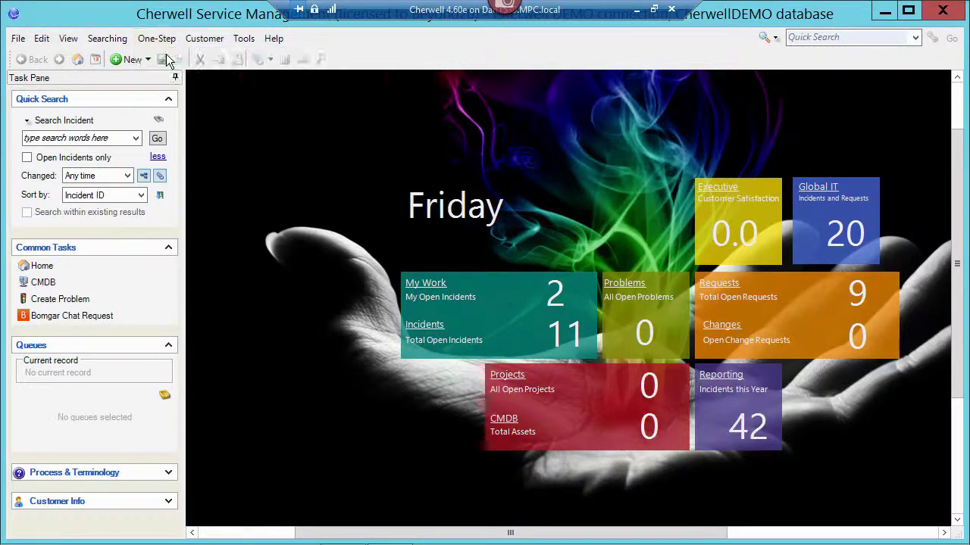
{"action": "right_click", "coordinate": [530, 202]}
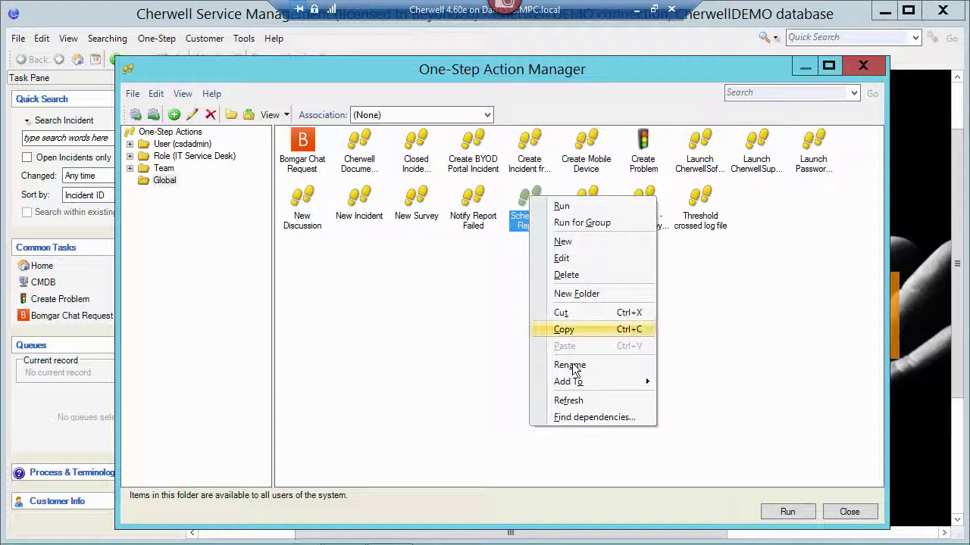
{"action": "left_click", "coordinate": [579, 258]}
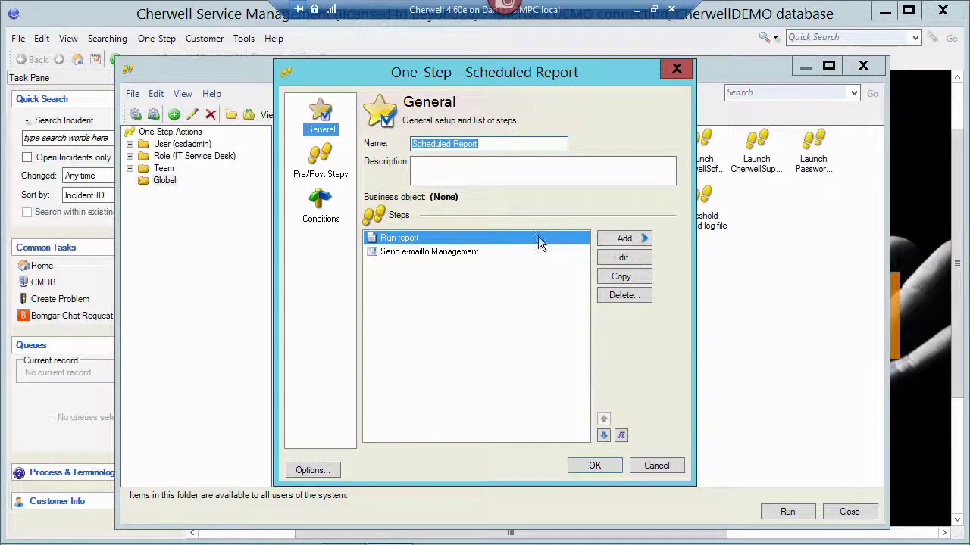
Review the Run report step, keeping Closed Incidents as its report, and cancel out
{"action": "left_click", "coordinate": [622, 259]}
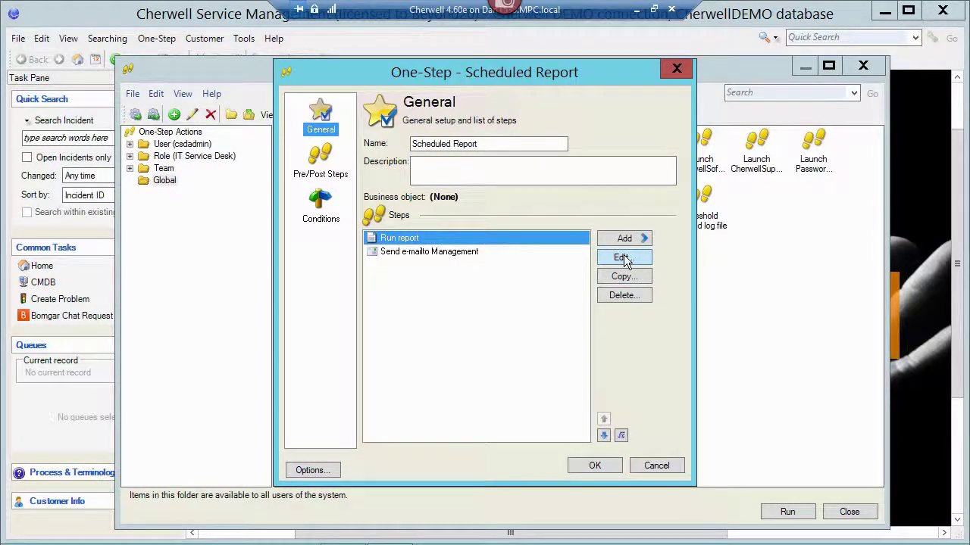
{"action": "left_click", "coordinate": [622, 258]}
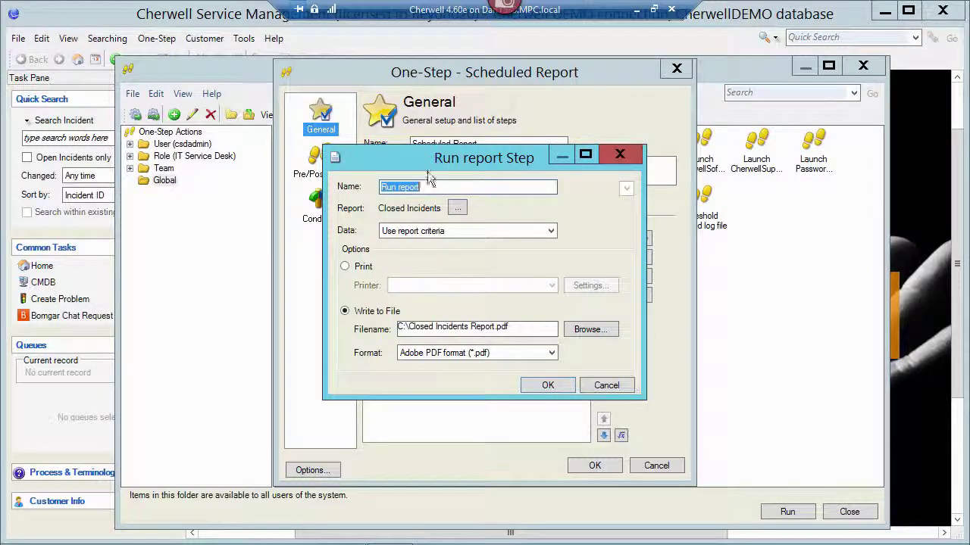
{"action": "left_click", "coordinate": [456, 208]}
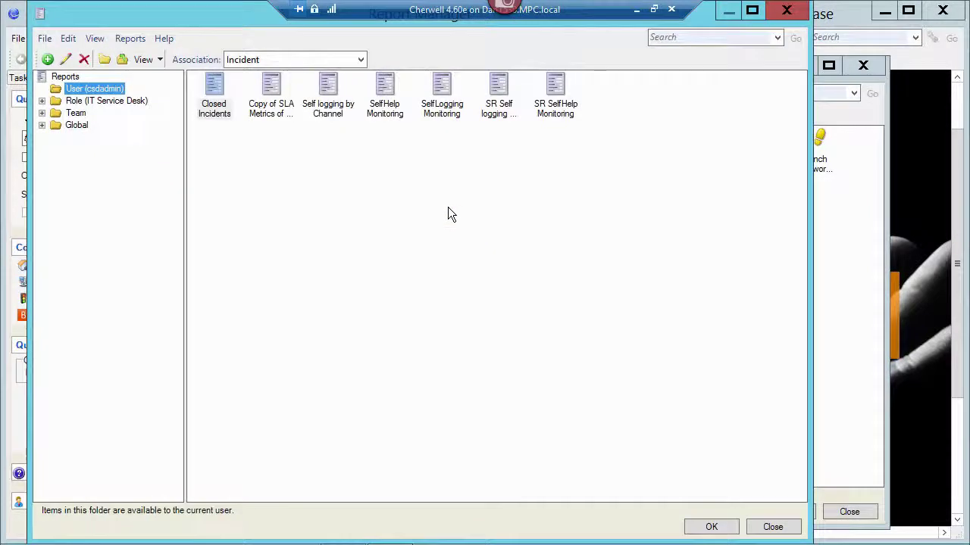
{"action": "left_click", "coordinate": [771, 528]}
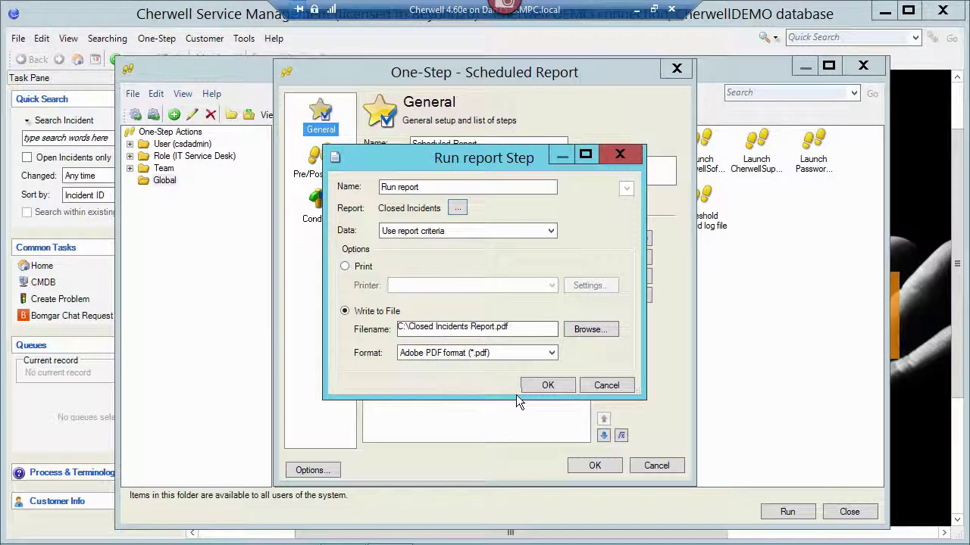
{"action": "left_click", "coordinate": [596, 388]}
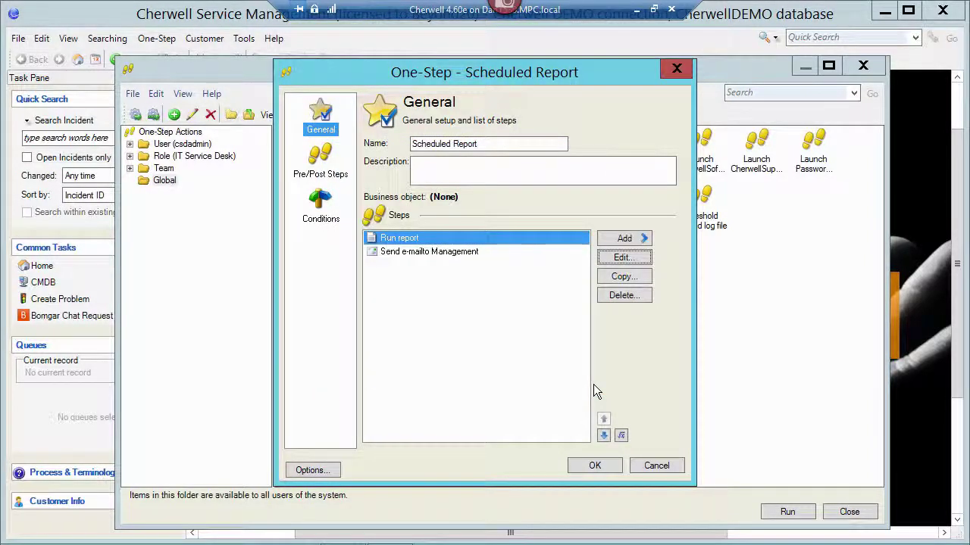
Open the Send e-mailto Management step, attach Monthly Report.pdf, then discard the changes
{"action": "left_click", "coordinate": [394, 254]}
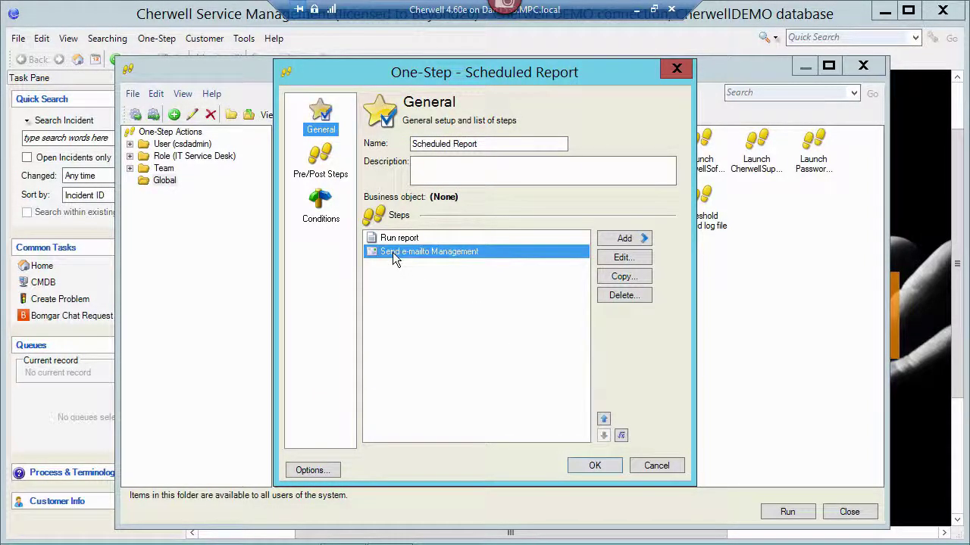
{"action": "left_click", "coordinate": [633, 259]}
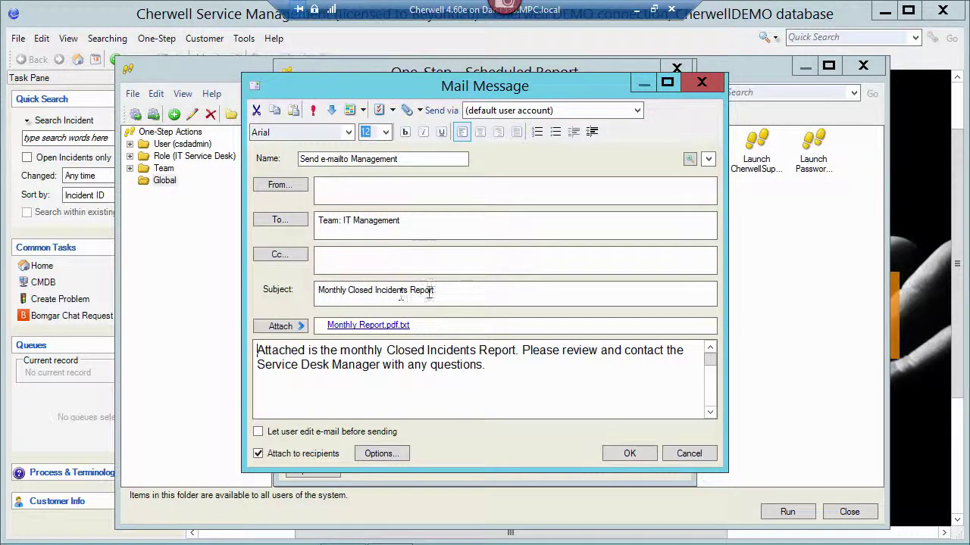
{"action": "left_click", "coordinate": [290, 326]}
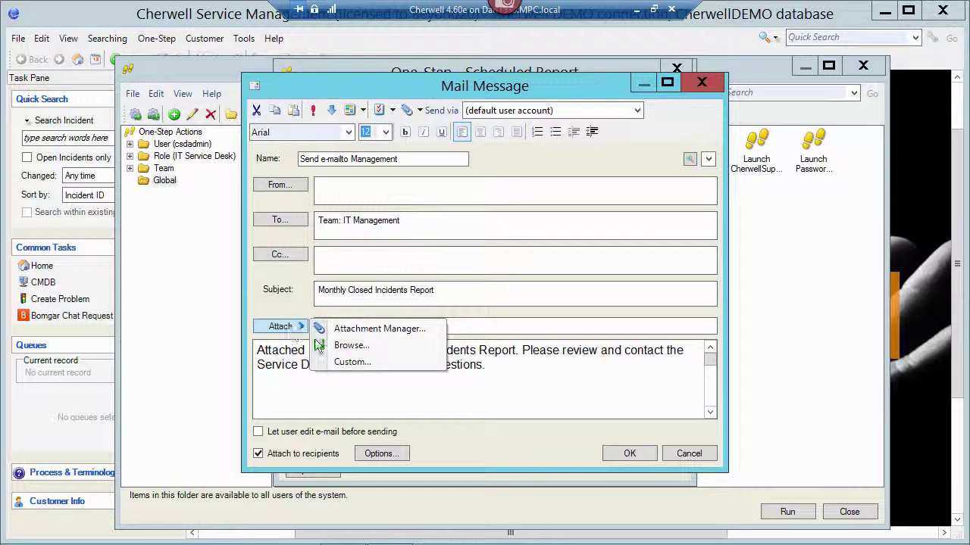
{"action": "left_click", "coordinate": [339, 347]}
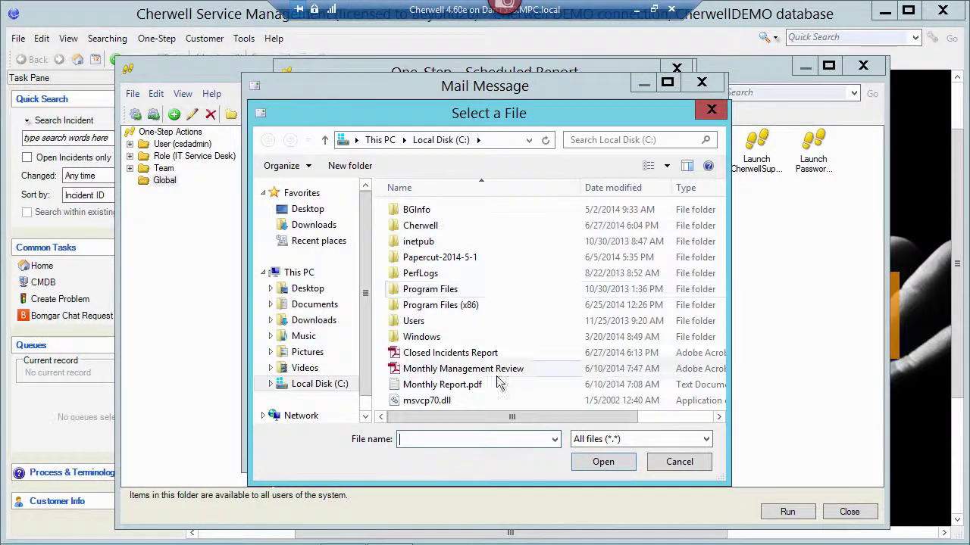
{"action": "left_click", "coordinate": [453, 391]}
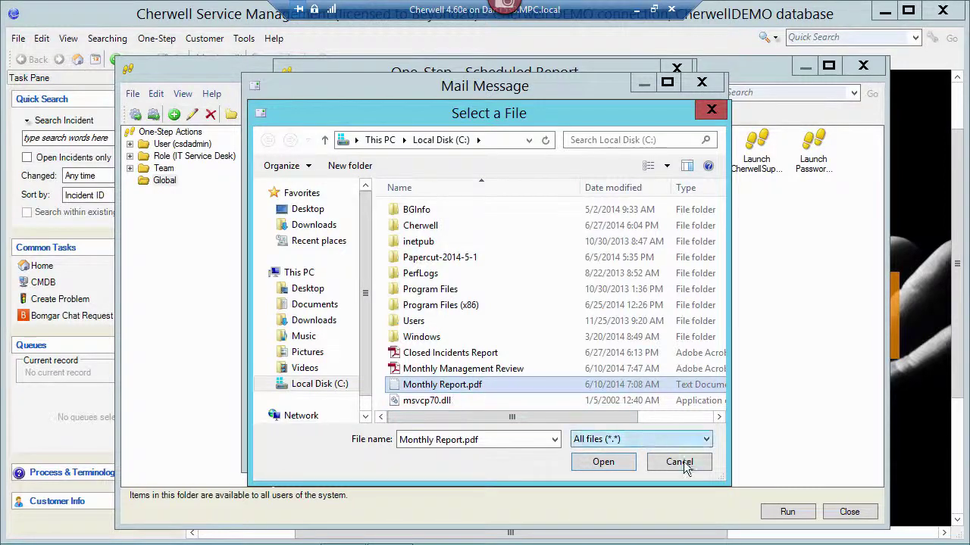
{"action": "key", "text": "Return"}
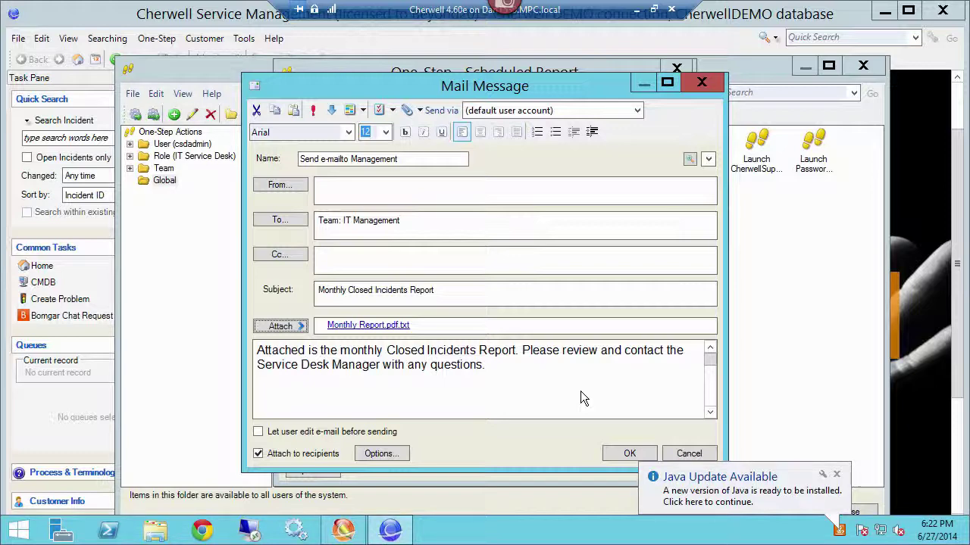
{"action": "left_click", "coordinate": [684, 449]}
Close the Scheduled Report One-Step and manager, then bring up the Administrator window
{"action": "left_click", "coordinate": [664, 465]}
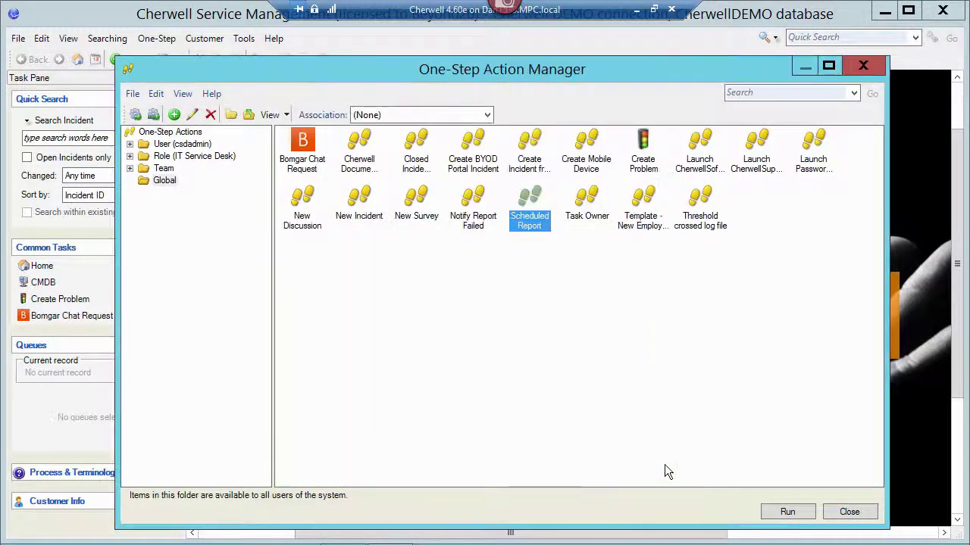
{"action": "left_click", "coordinate": [850, 513]}
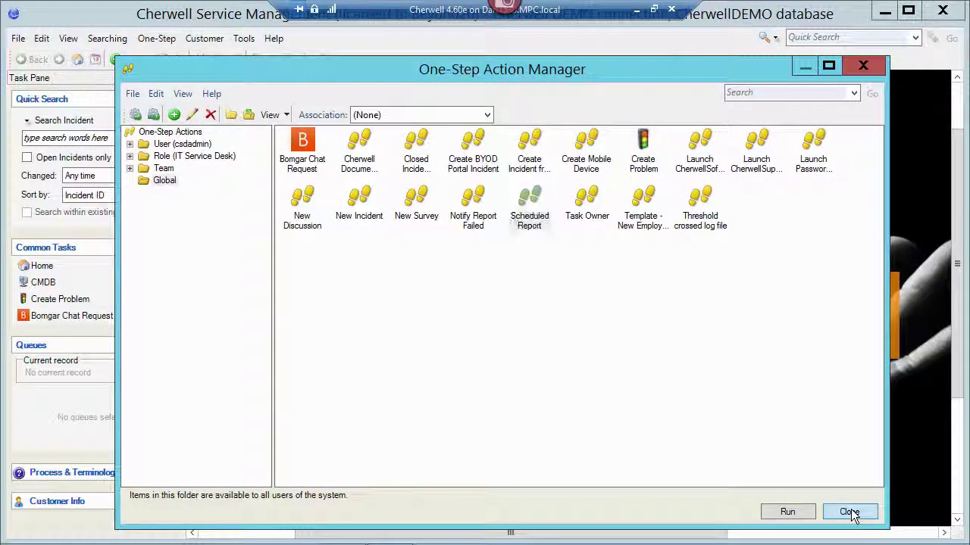
{"action": "mouse_move", "coordinate": [424, 539]}
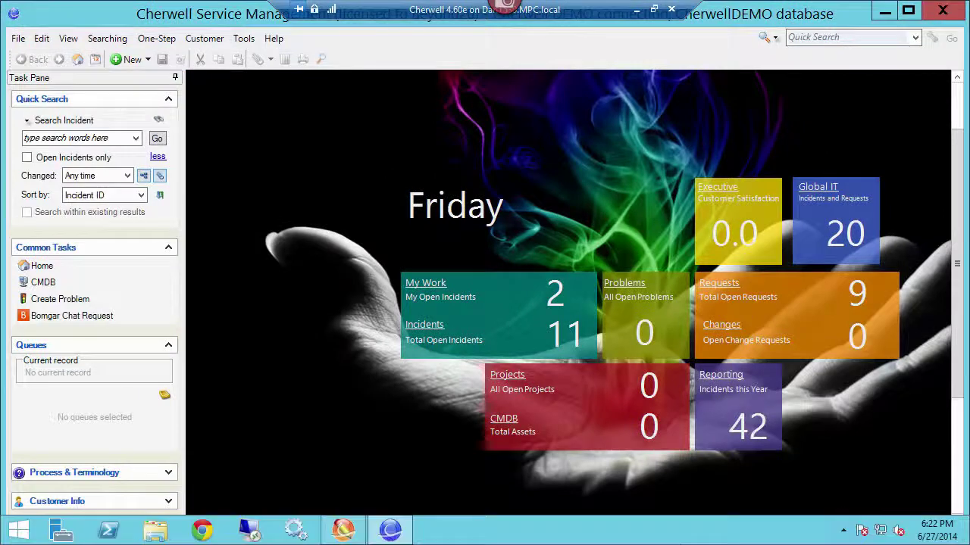
{"action": "left_click", "coordinate": [358, 537]}
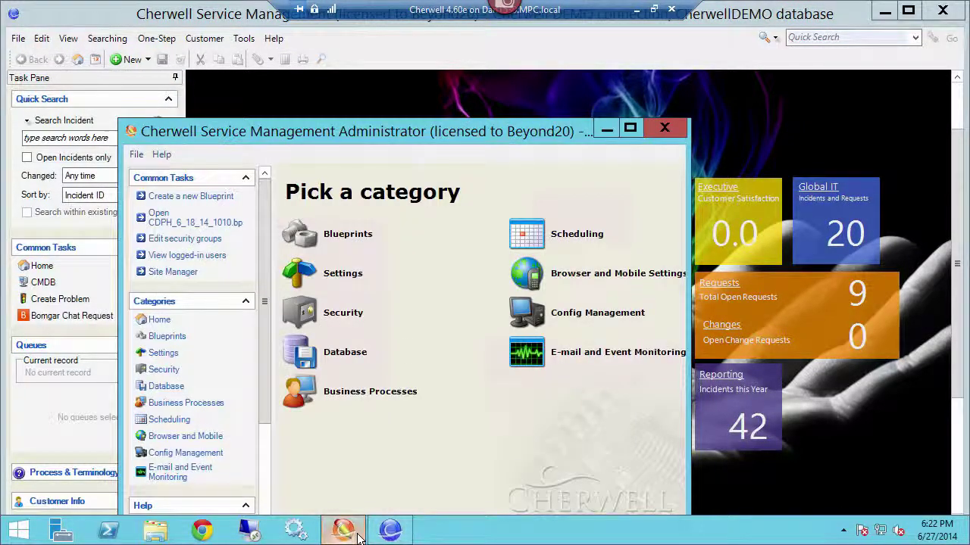
{"action": "left_click_drag", "start_coordinate": [347, 132], "coordinate": [329, 101]}
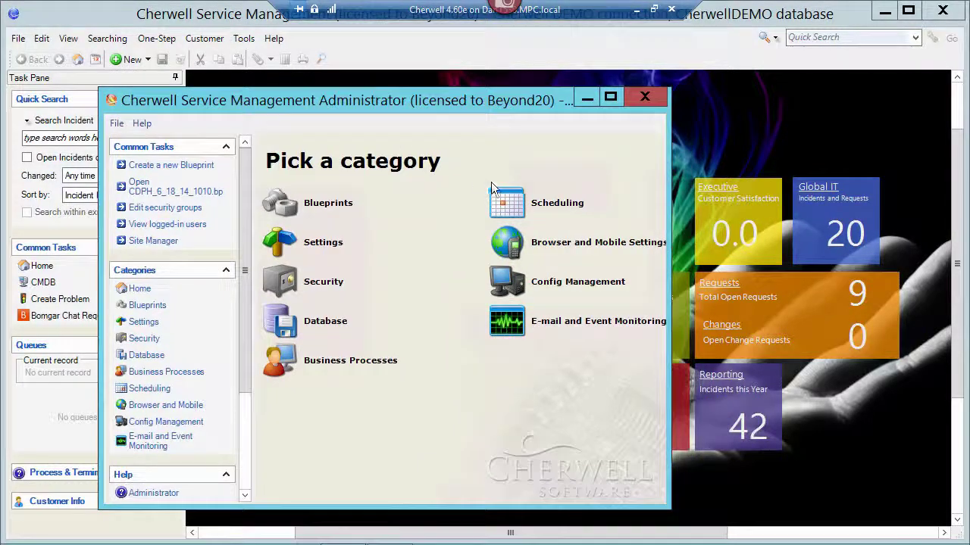
Under Scheduling, edit the Monthly Closed Incident Report scheduled item
{"action": "left_click", "coordinate": [506, 203]}
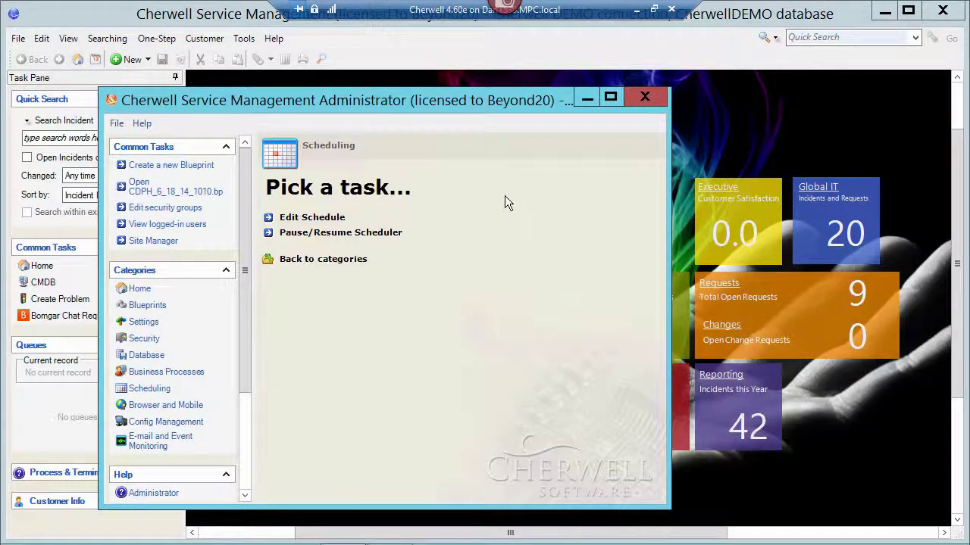
{"action": "left_click", "coordinate": [322, 219]}
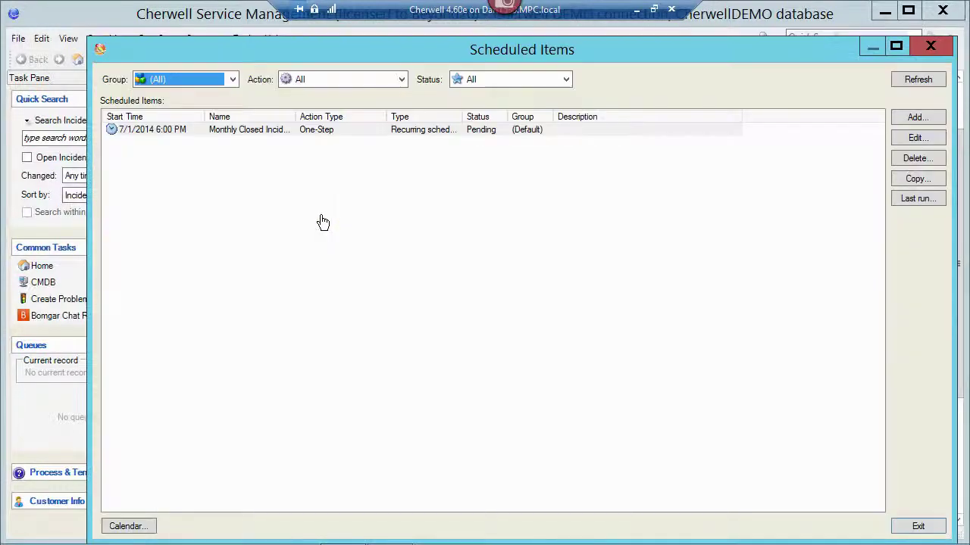
{"action": "left_click", "coordinate": [160, 130]}
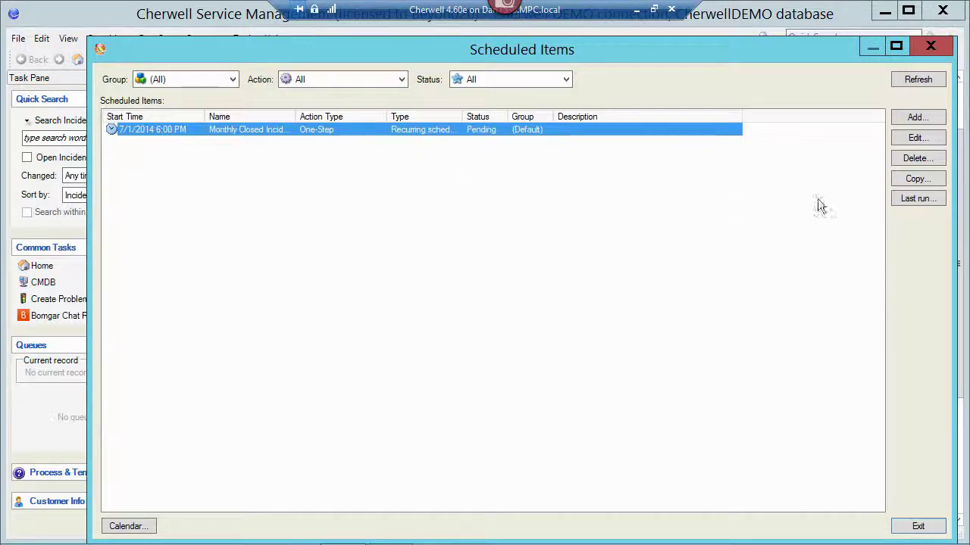
{"action": "left_click", "coordinate": [901, 138]}
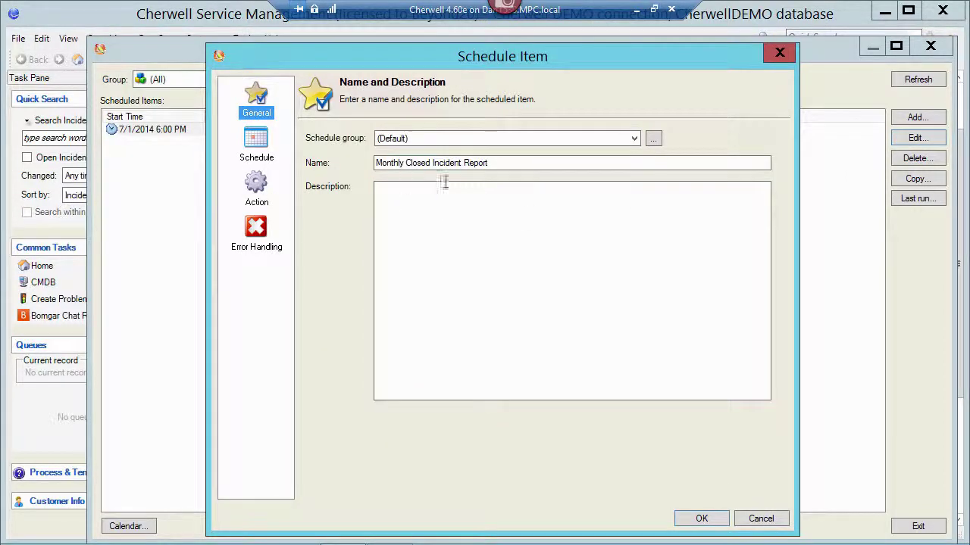
Review the monthly day-1, 6:00 PM schedule, then view the Scheduled Report One-Step action
{"action": "left_click", "coordinate": [258, 140]}
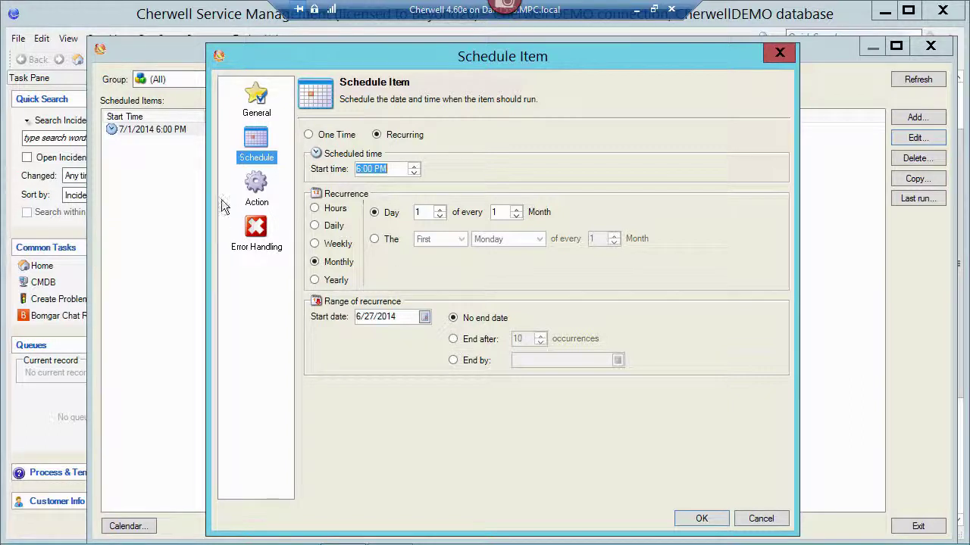
{"action": "left_click", "coordinate": [247, 196]}
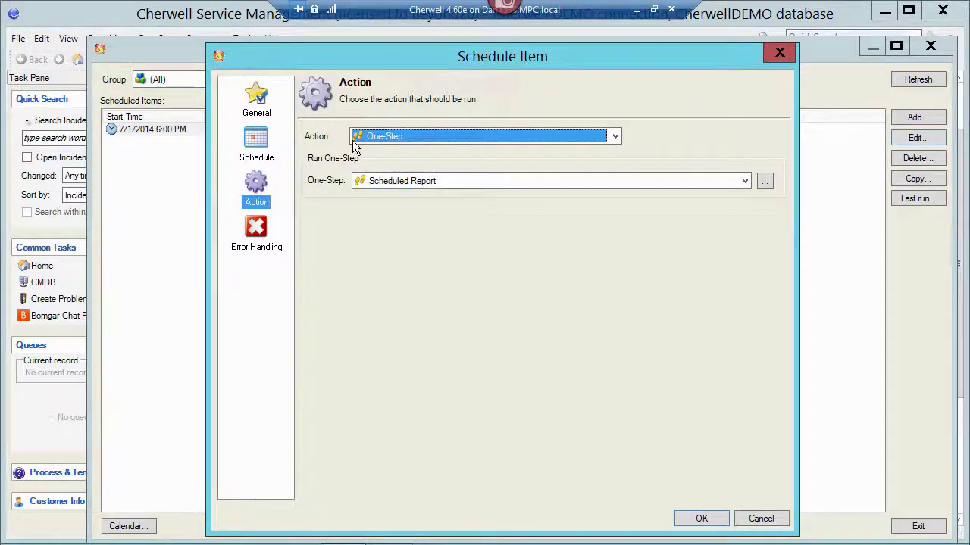
Browse the One-Step list without changes, then view the Notify Report Failed error handling
{"action": "left_click", "coordinate": [764, 182]}
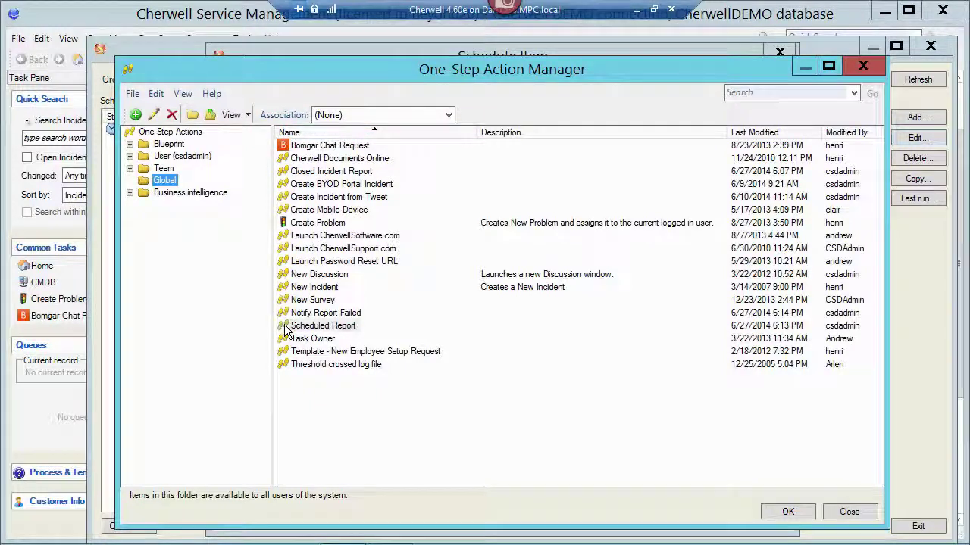
{"action": "left_click", "coordinate": [847, 512]}
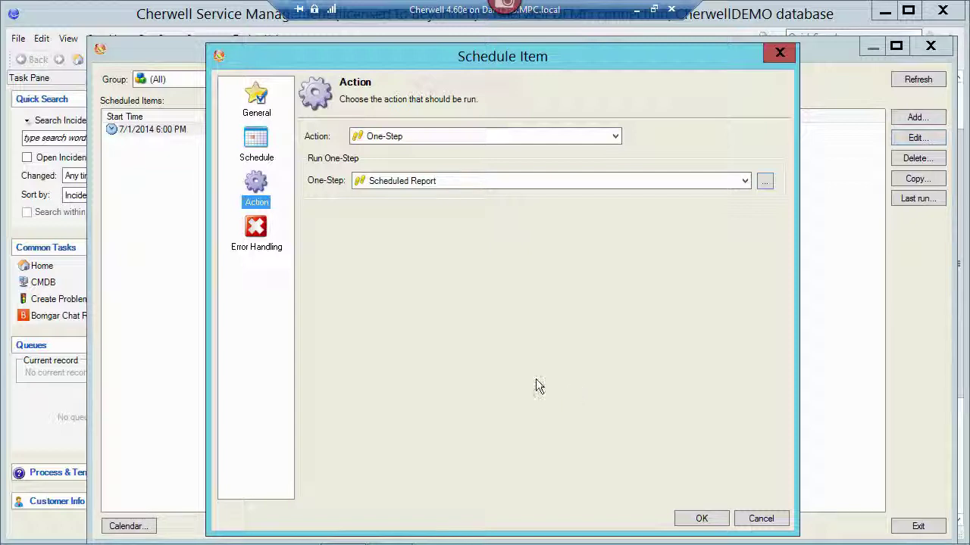
{"action": "left_click", "coordinate": [260, 246]}
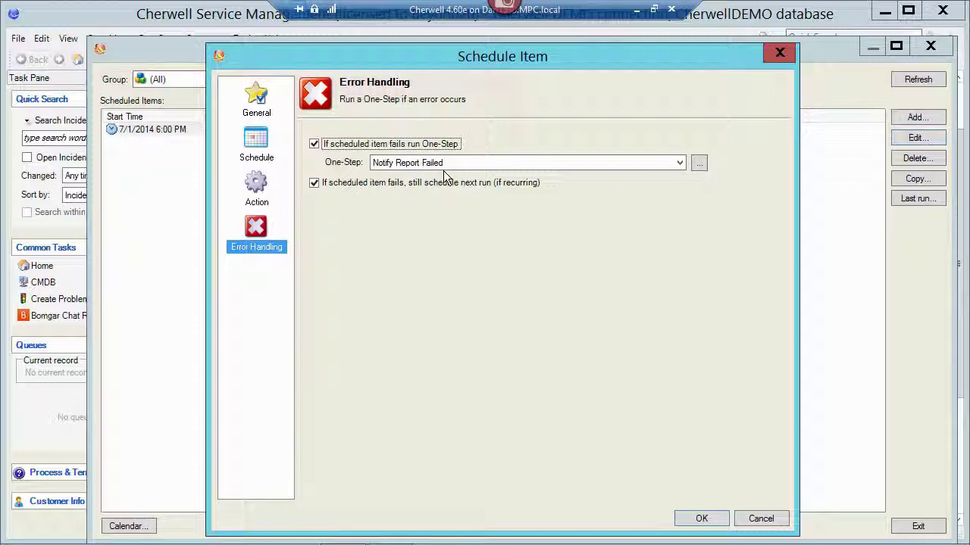
Cancel the Schedule Item, exit Scheduled Items, and close the Administrator to the Friday dashboard
{"action": "left_click", "coordinate": [765, 520]}
{"action": "left_click", "coordinate": [917, 525]}
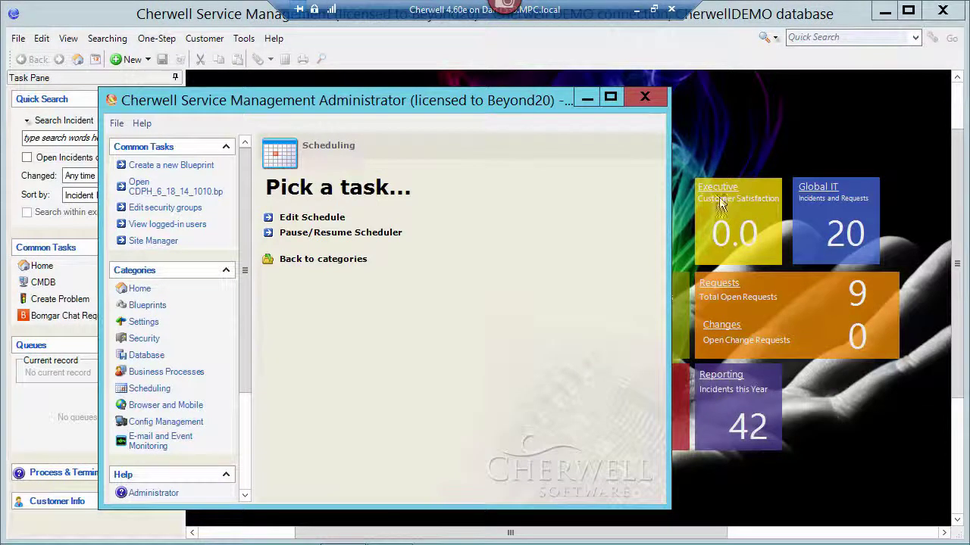
{"action": "left_click", "coordinate": [644, 97]}
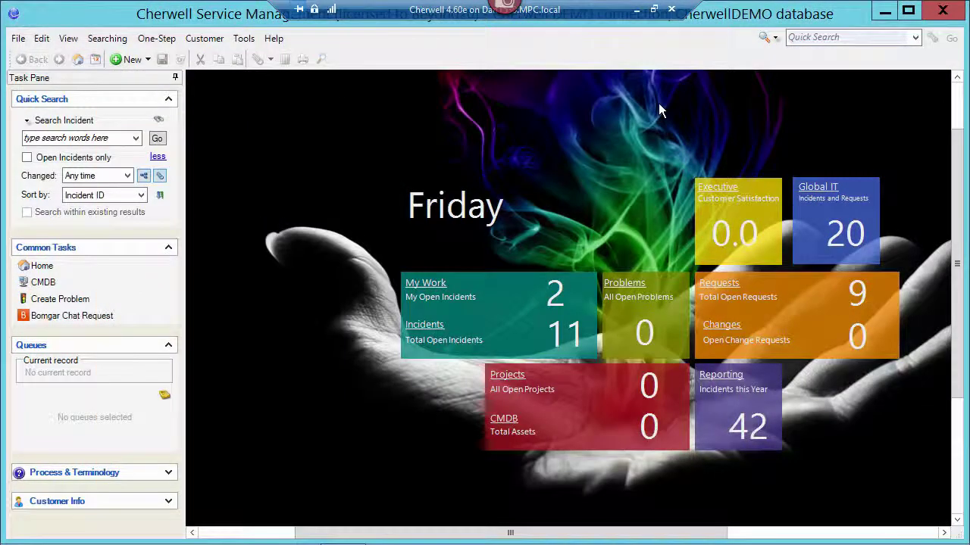